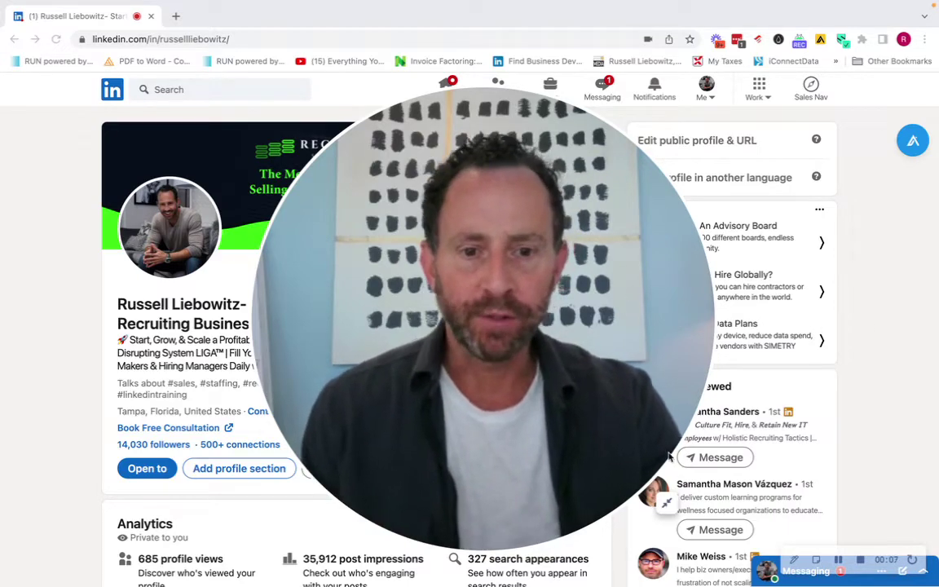
click(666, 503)
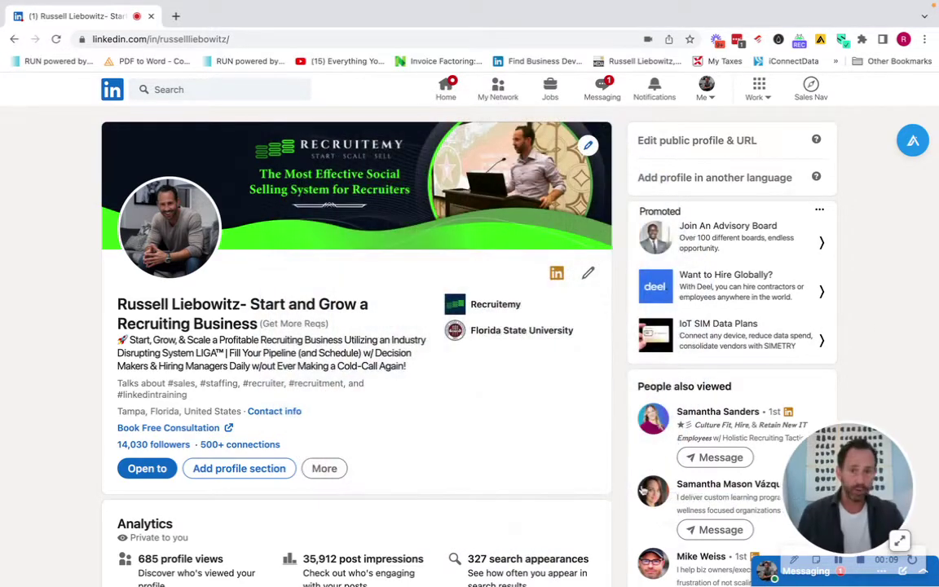
drag(852, 493, 111, 495)
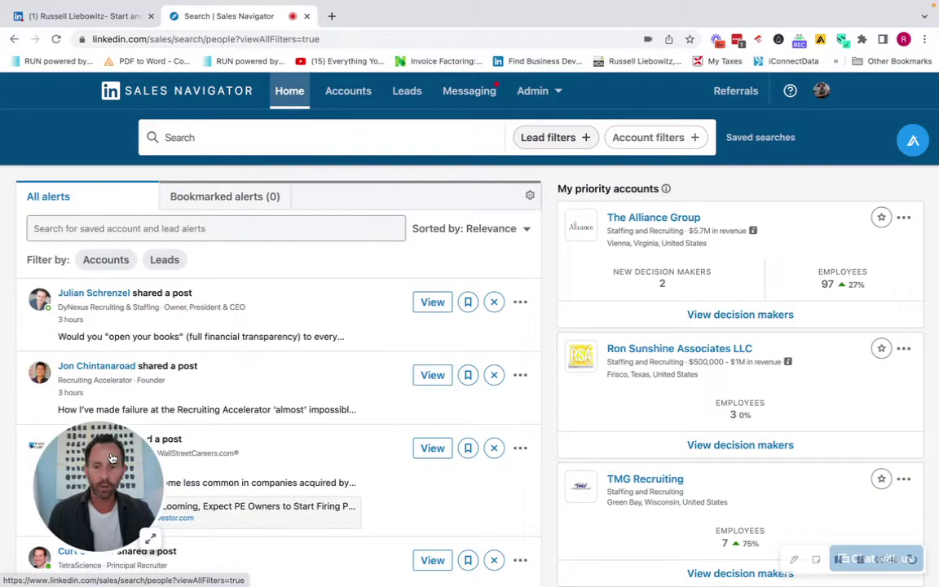
drag(111, 455, 824, 367)
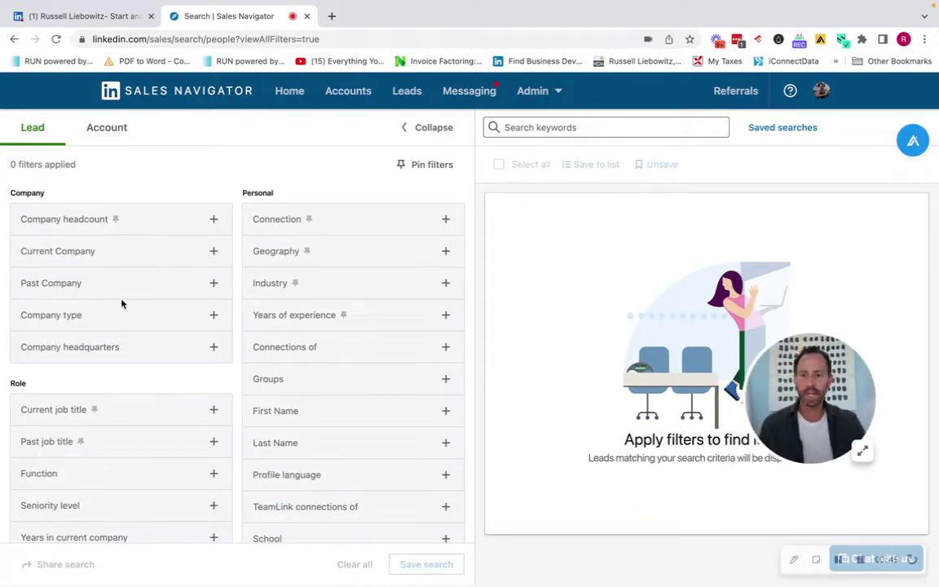
- Filter the lead search by the current job title Tax Accountant
click(78, 410)
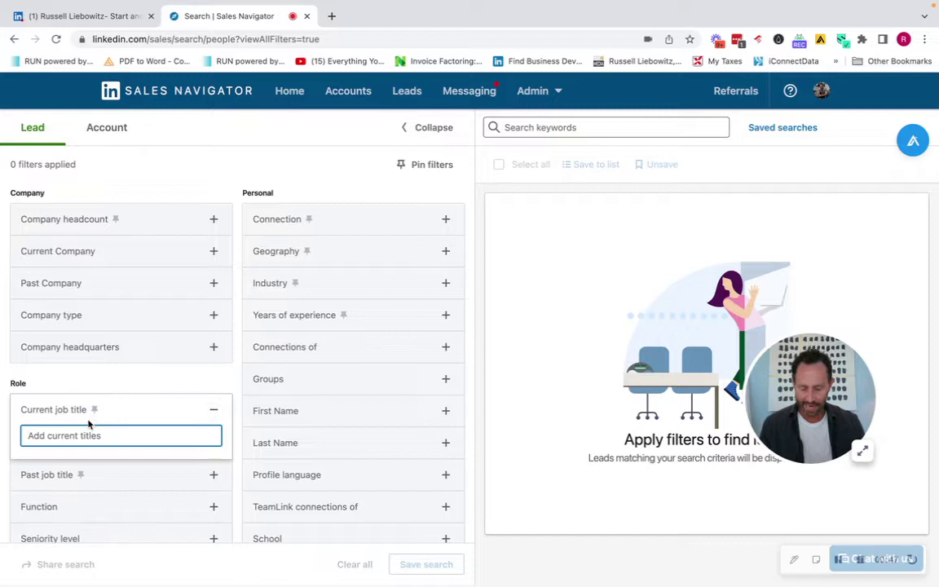
text(tax accou)
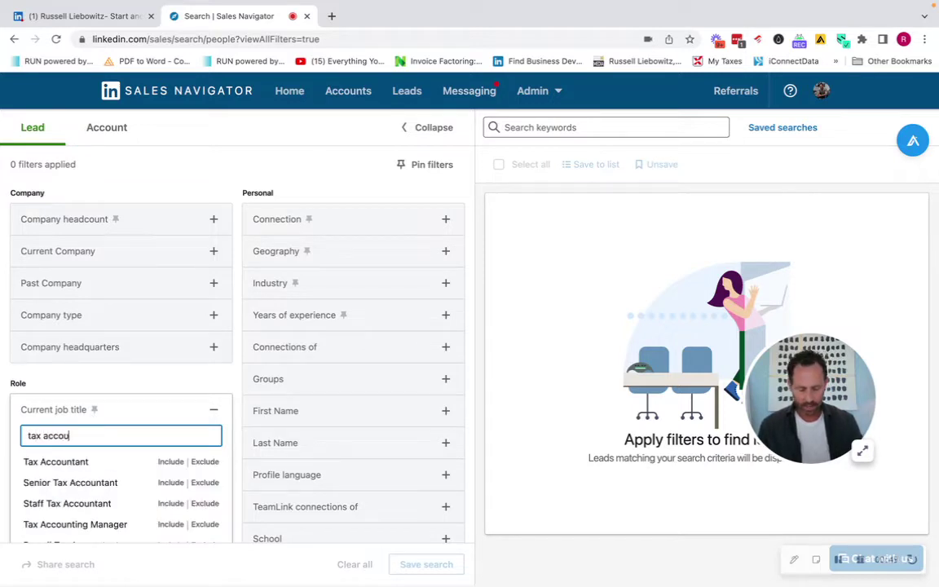
text(ntants)
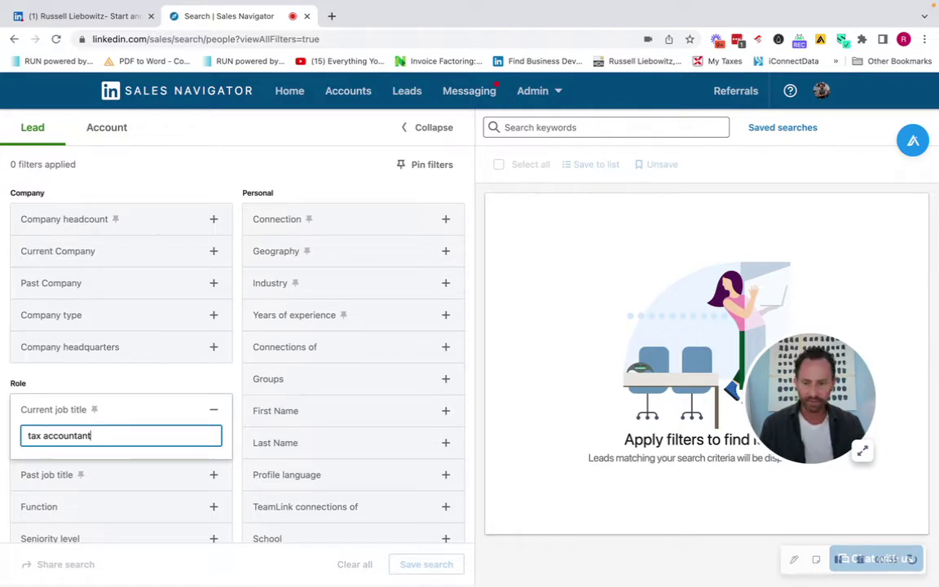
click(58, 461)
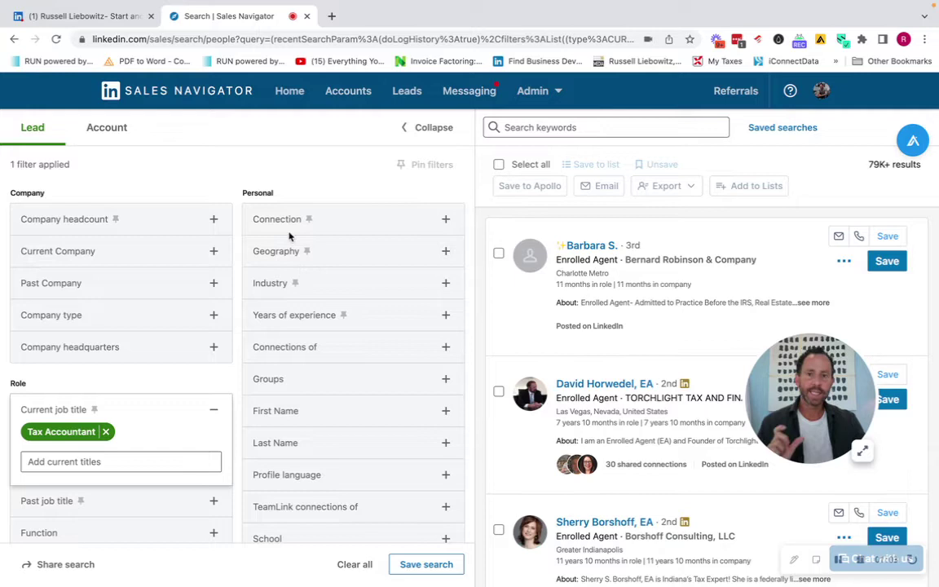
- Narrow the tax accountant leads to 1st Degree Connections and look over the other available filters
click(260, 217)
click(310, 246)
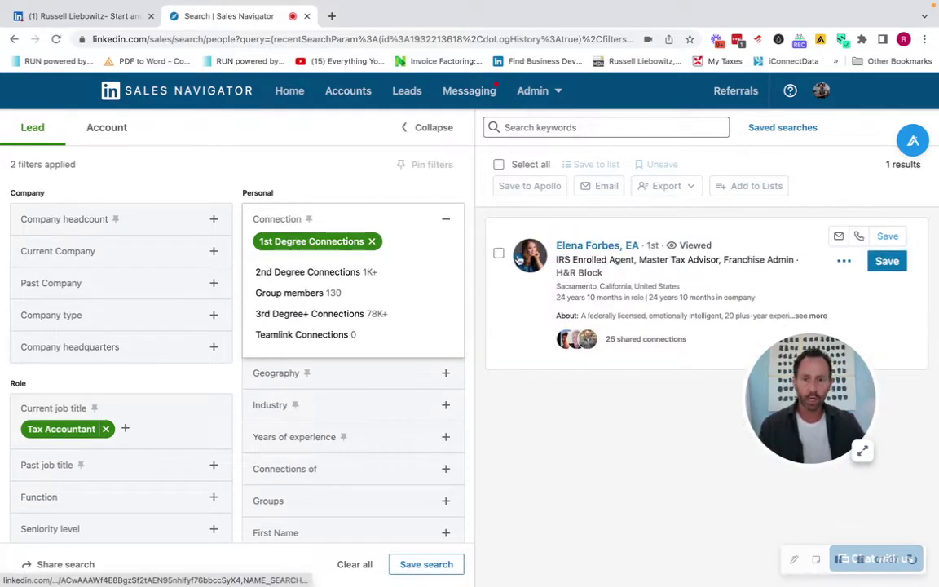
click(482, 389)
scroll(337, 440, down, 1)
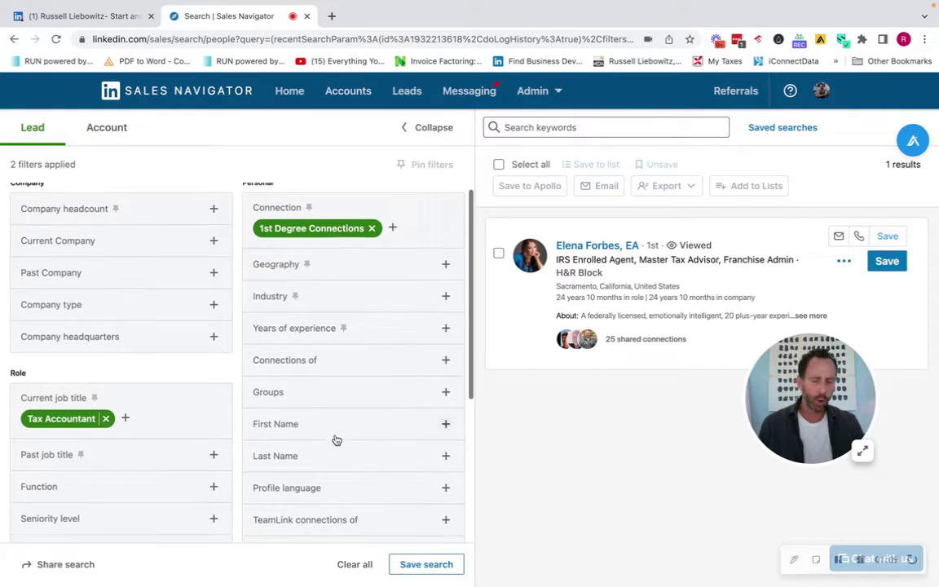
scroll(339, 391, down, 3)
scroll(348, 360, up, 3)
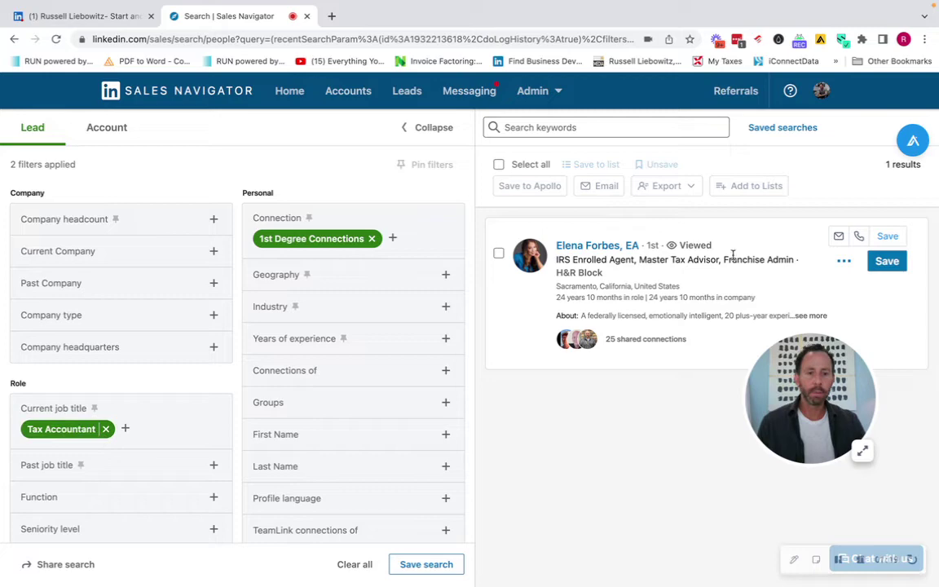
- Open the matching lead's page and view their regular LinkedIn profile with the Apollo.io overlay minimized
click(595, 245)
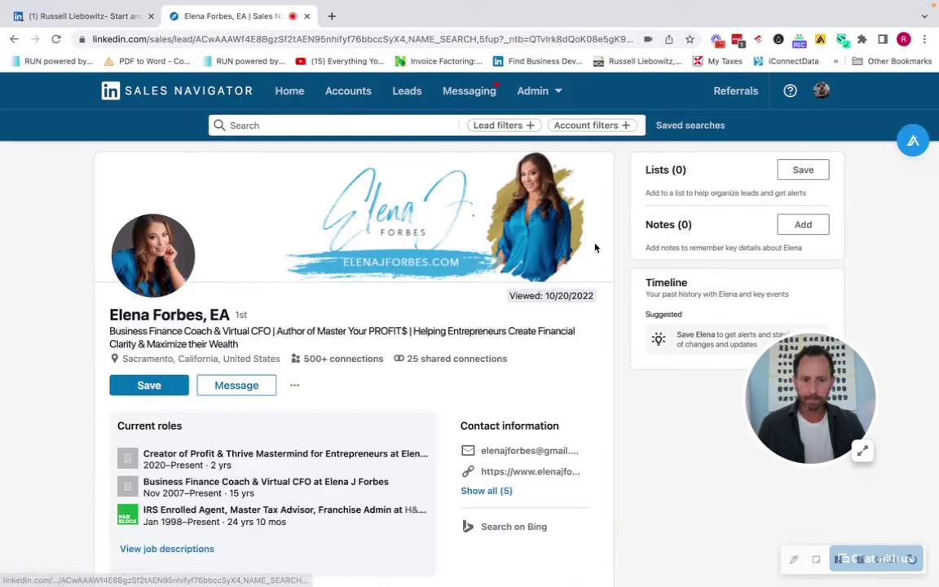
click(295, 387)
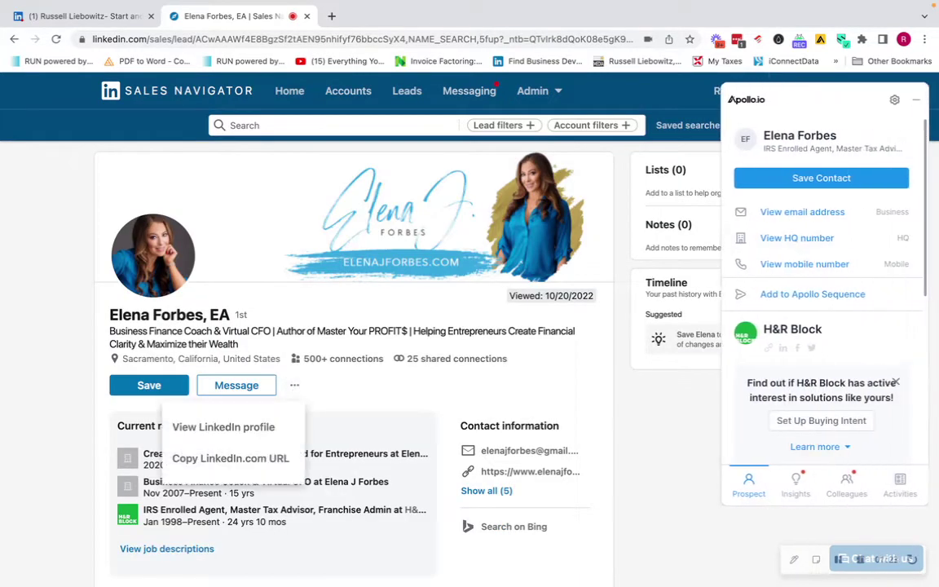
click(916, 101)
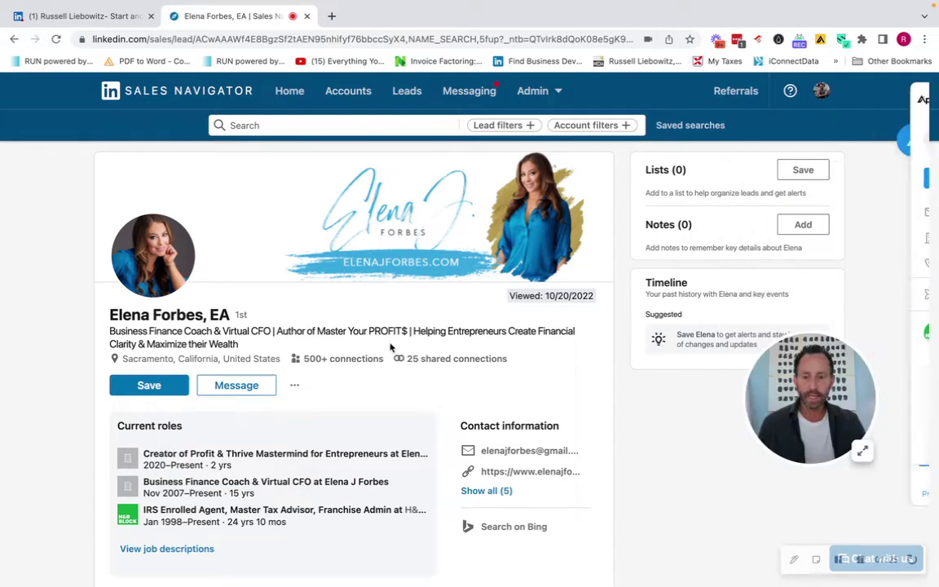
click(295, 389)
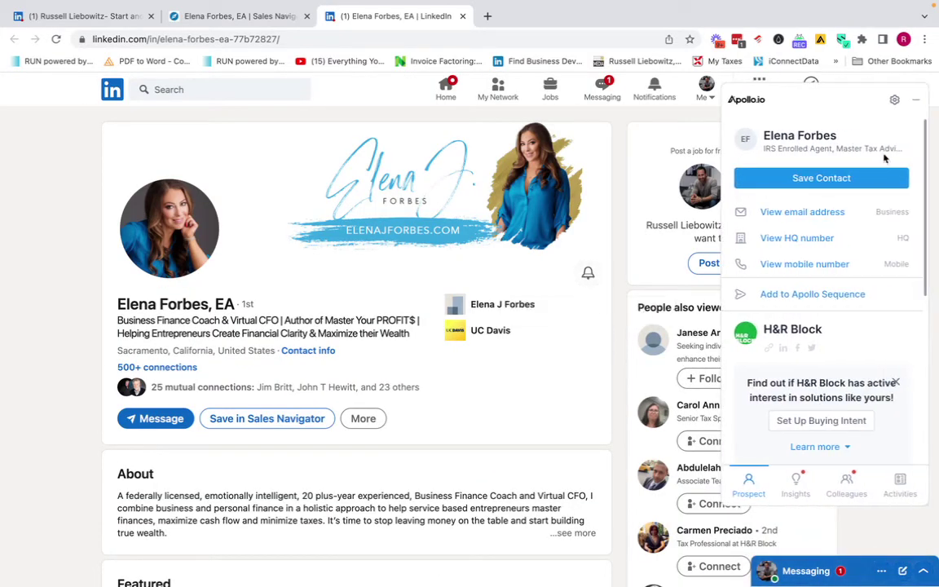
click(918, 101)
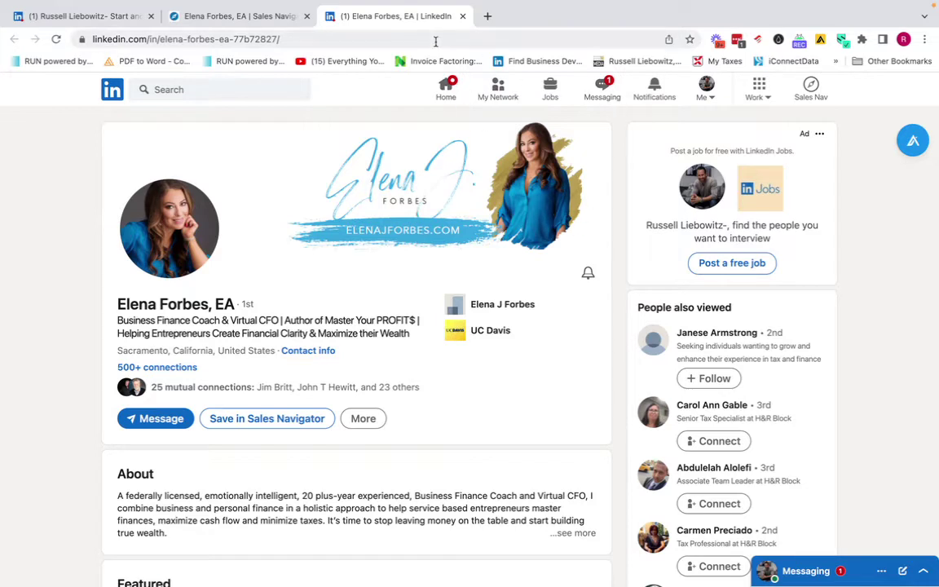
- Open Google in a new browser tab and search for "title:pdf tax accountant candidate"
click(487, 15)
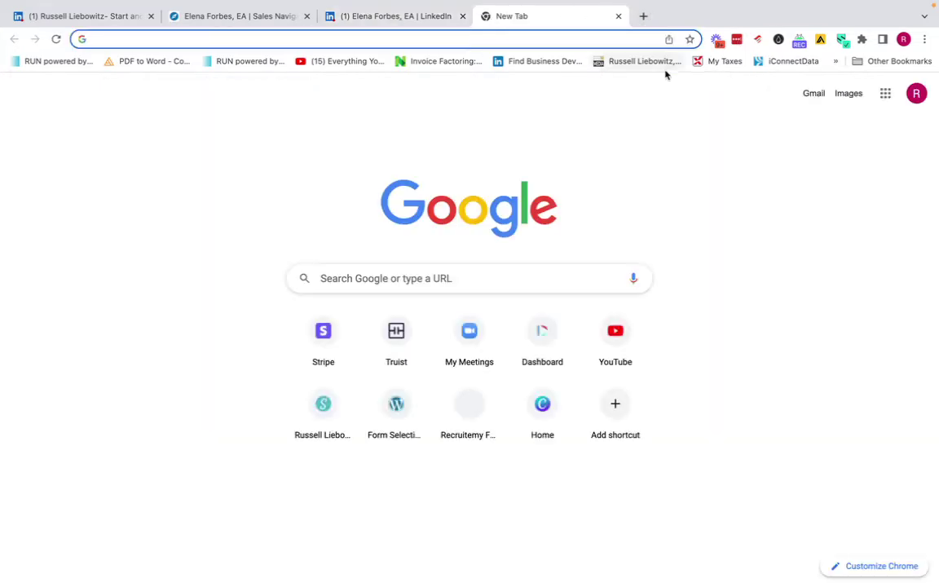
click(472, 43)
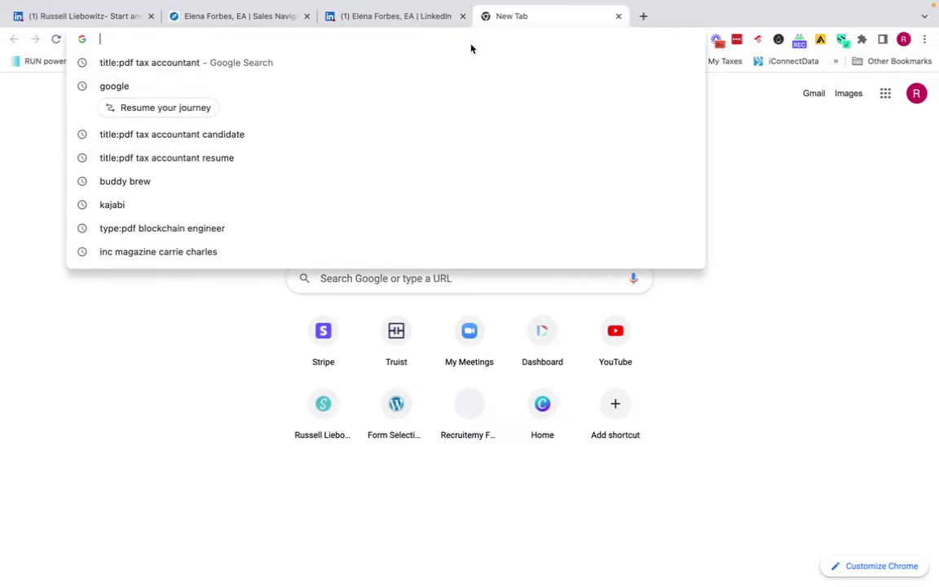
text(google)
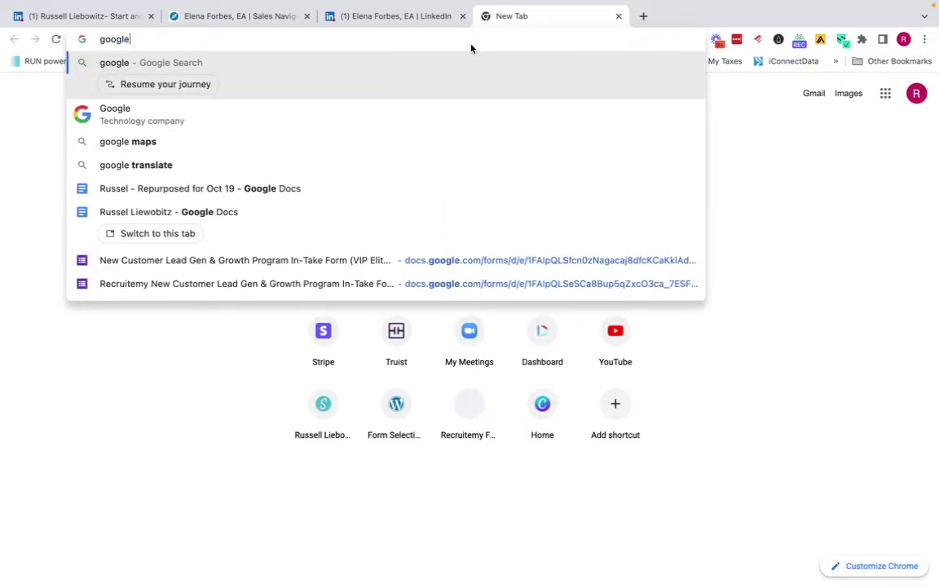
key(Return)
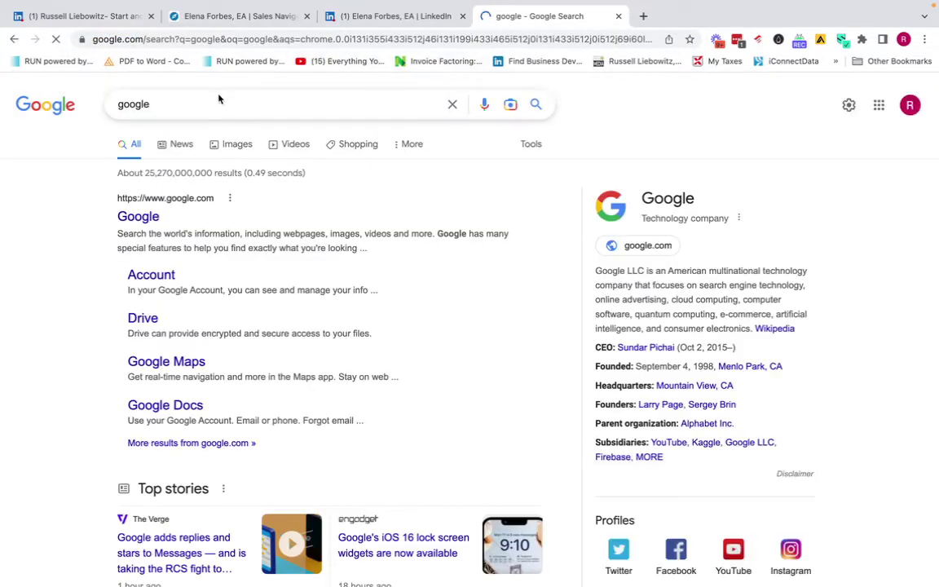
double_click(217, 100)
text(titl)
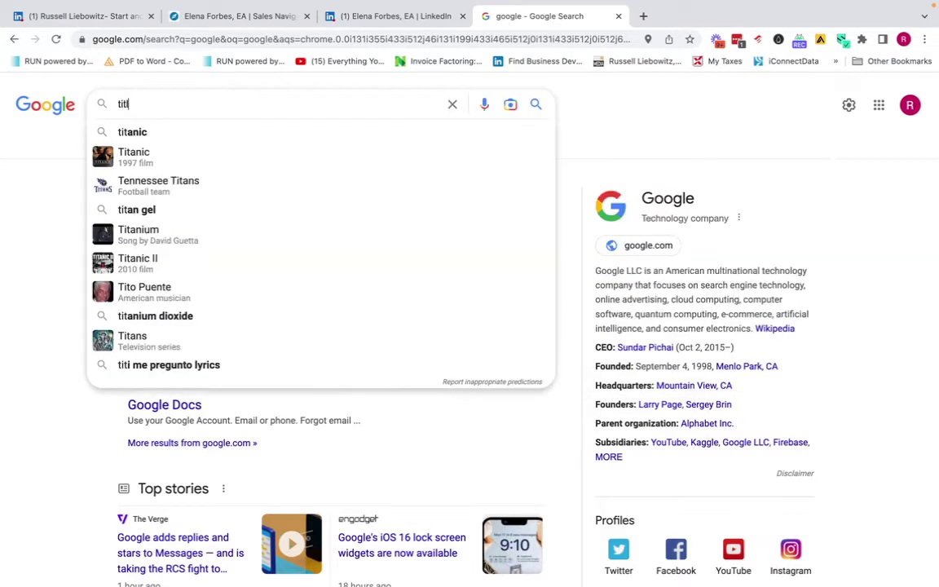
text(e:pdf tax accountant candidate)
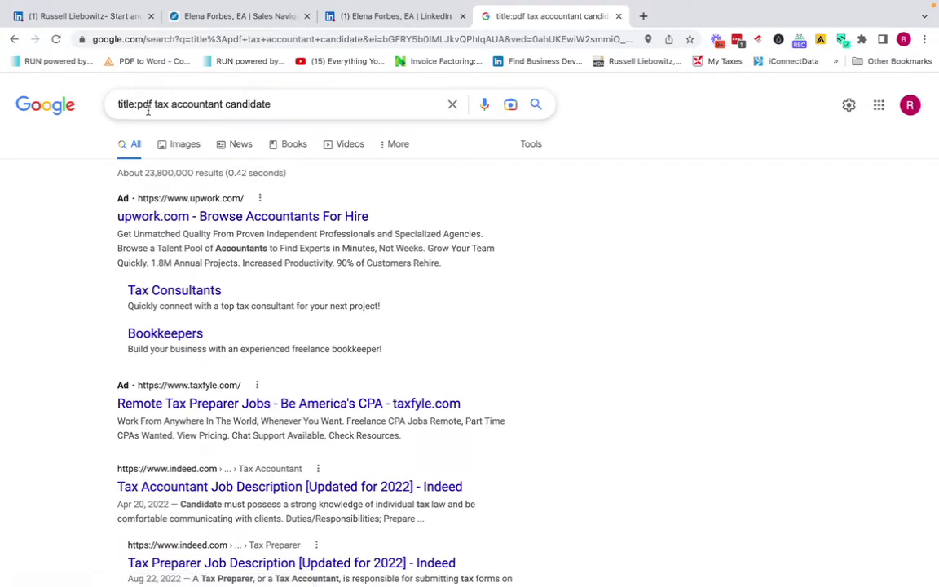
- Browse the search results and open the PDF "Finding & Gaining Acceptable Work Experience"
scroll(514, 264, down, 3)
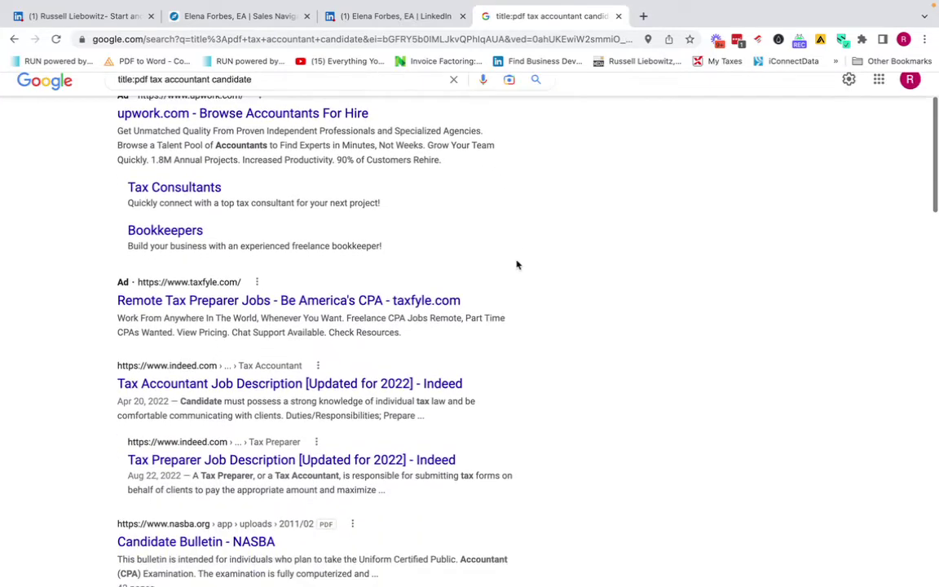
scroll(597, 272, down, 10)
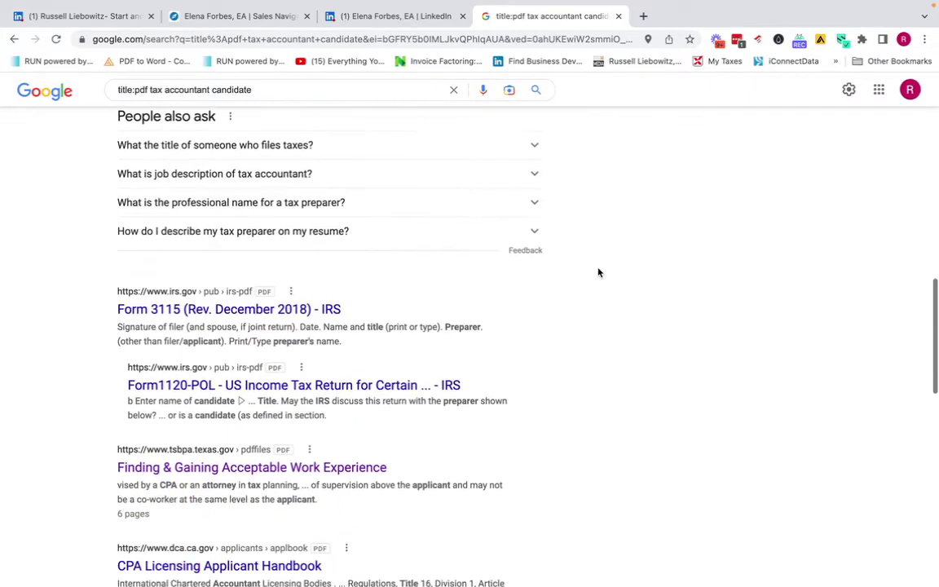
scroll(597, 272, down, 1)
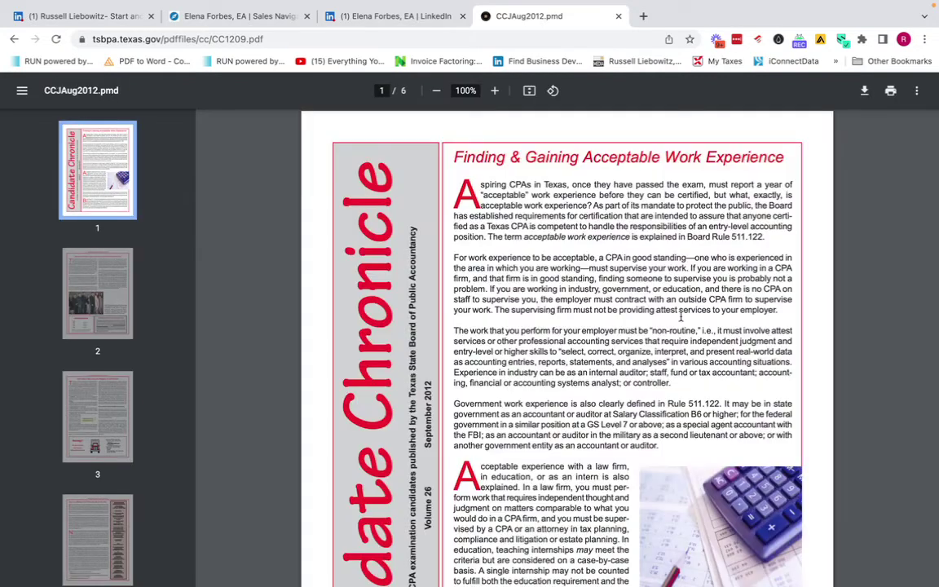
- Read through the Candidate Chronicle PDF to its last page, including the article with resume tips
scroll(680, 316, down, 3)
scroll(680, 316, down, 10)
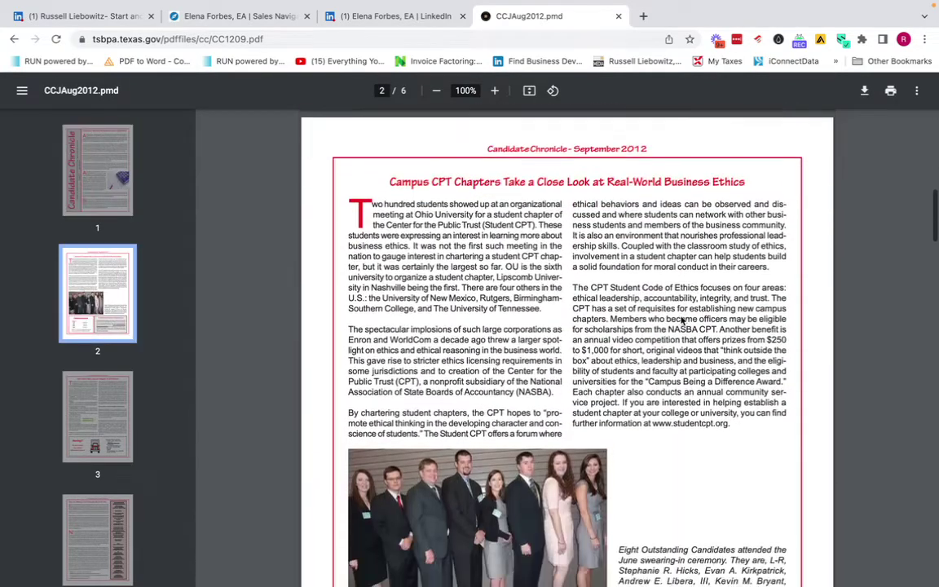
scroll(682, 320, down, 10)
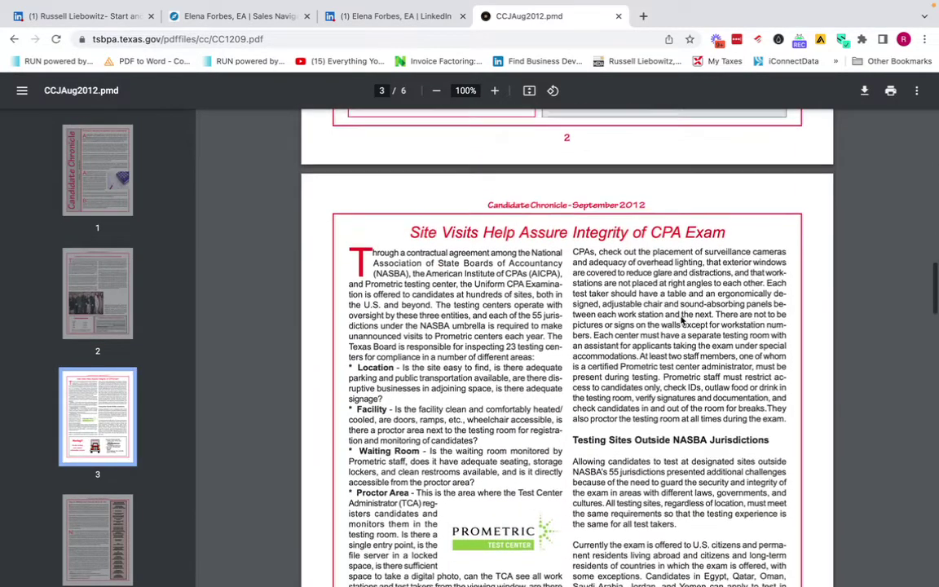
scroll(681, 320, down, 10)
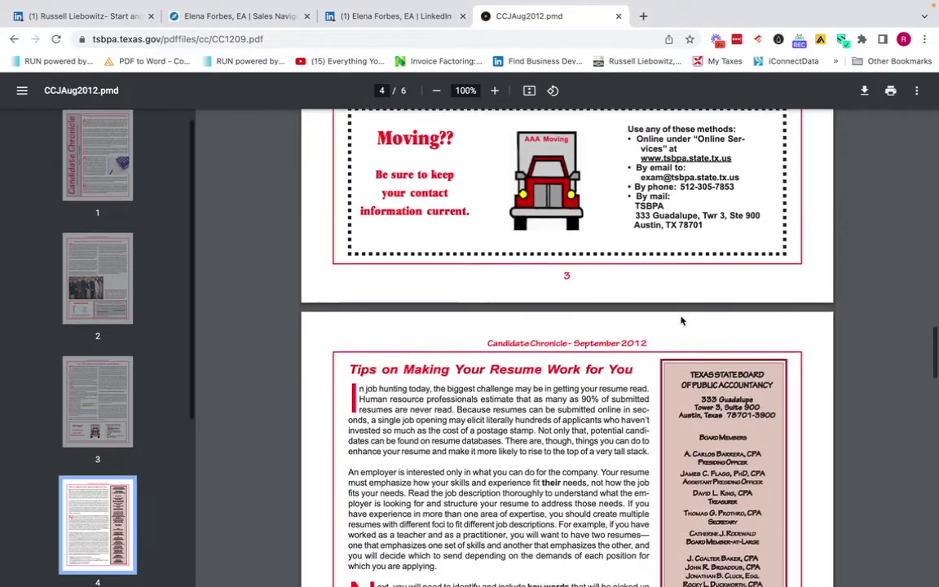
scroll(681, 320, down, 1)
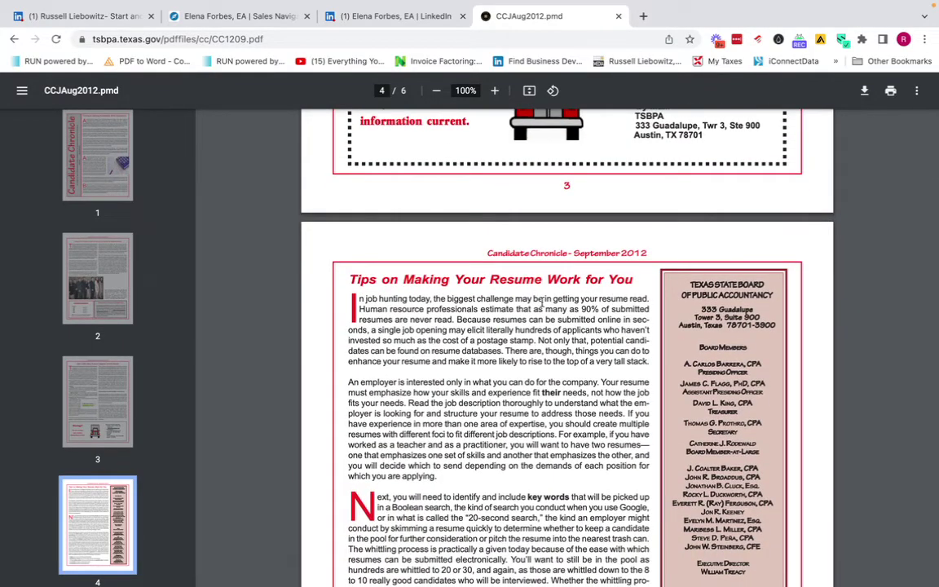
scroll(543, 303, down, 5)
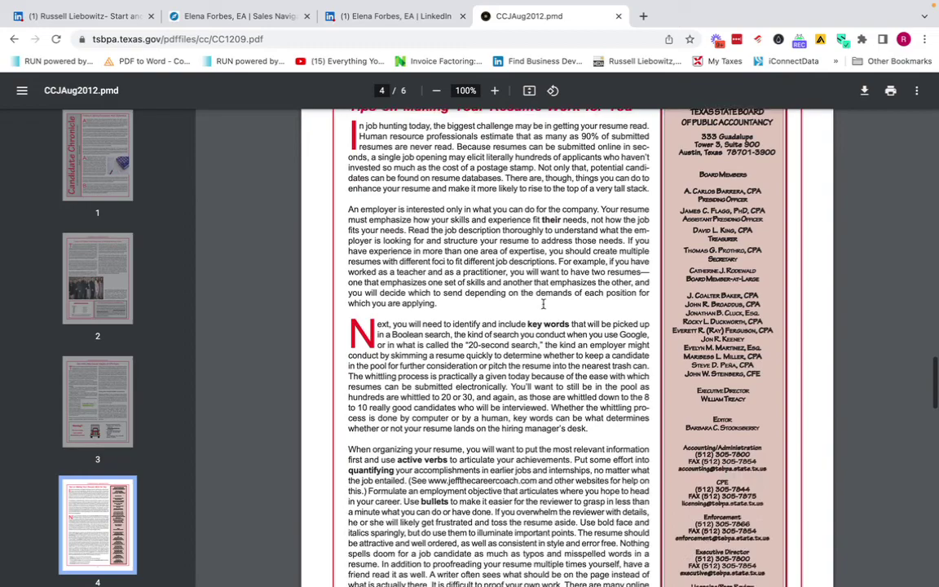
scroll(543, 303, down, 8)
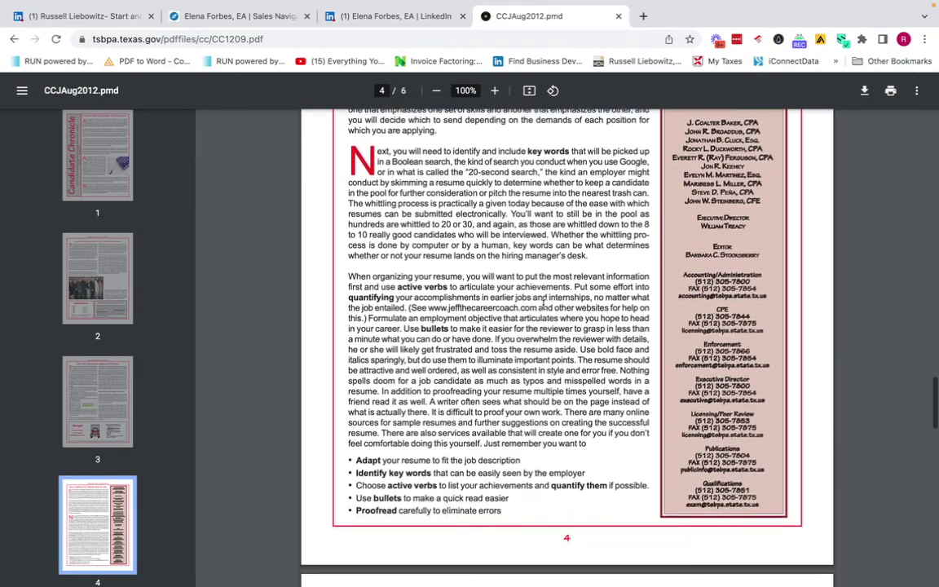
scroll(543, 303, down, 15)
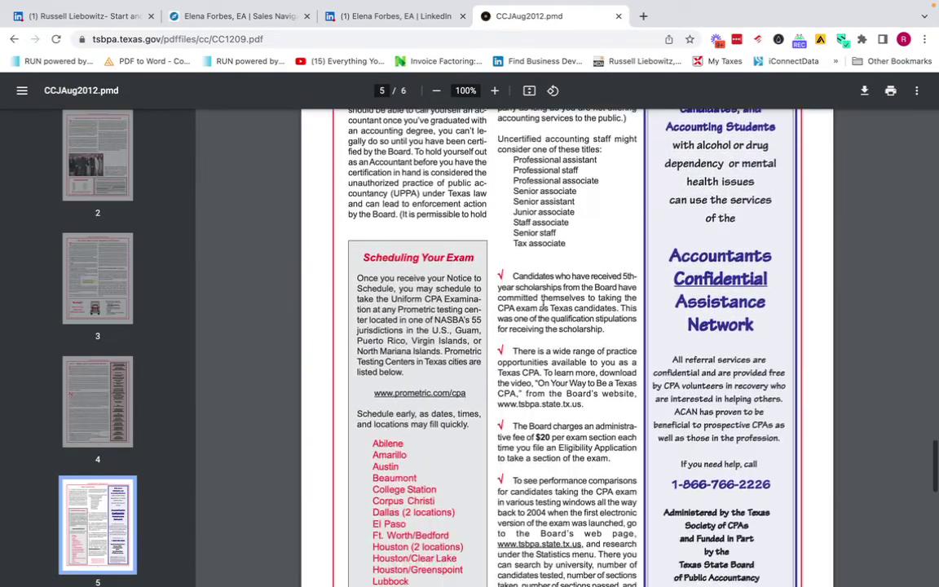
scroll(543, 303, down, 6)
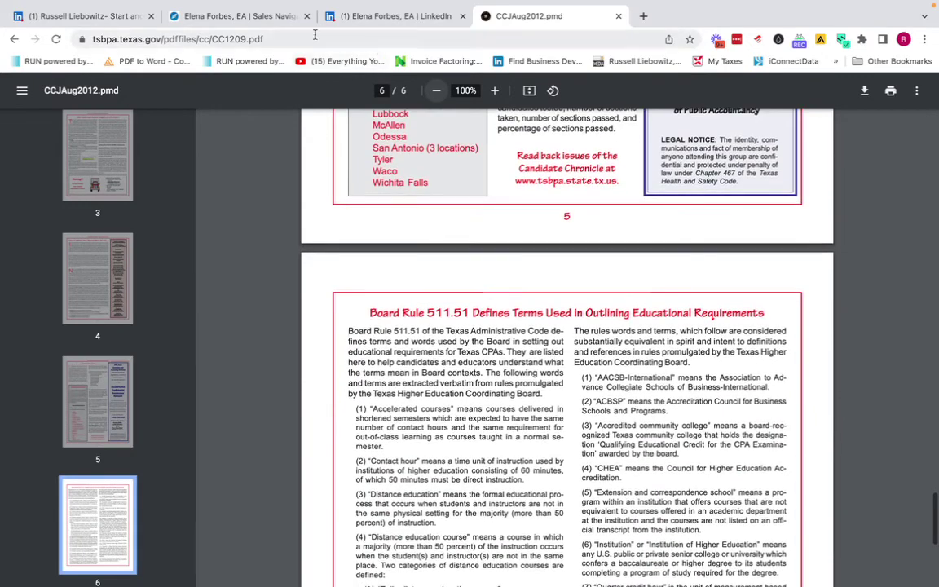
- Return to the Google results and examine the listings below the opened PDF
click(14, 39)
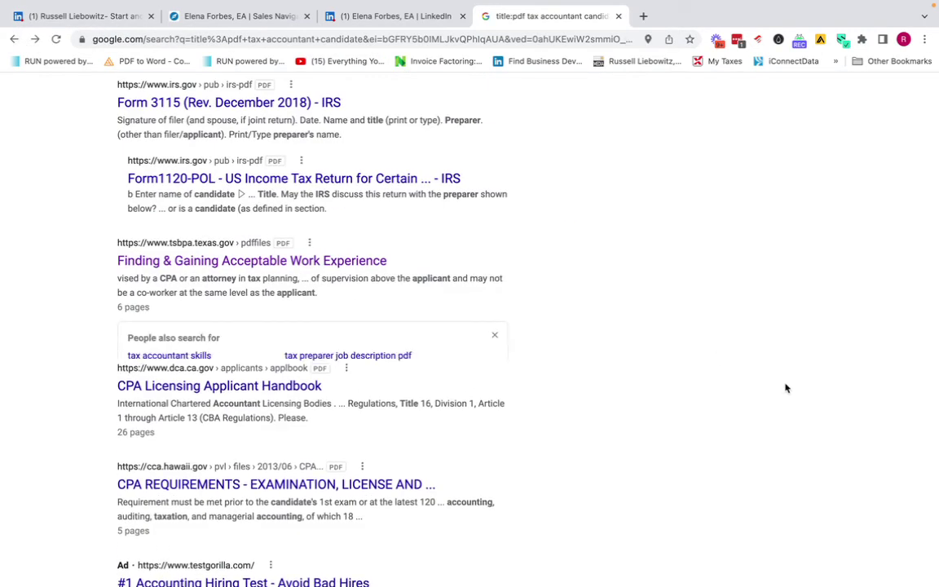
scroll(787, 386, down, 2)
scroll(787, 385, down, 6)
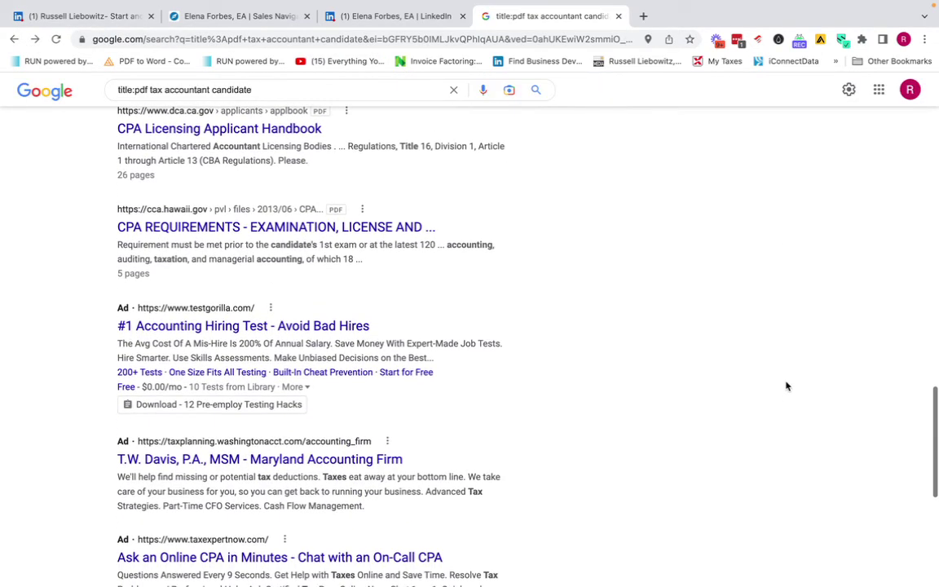
scroll(778, 375, down, 1)
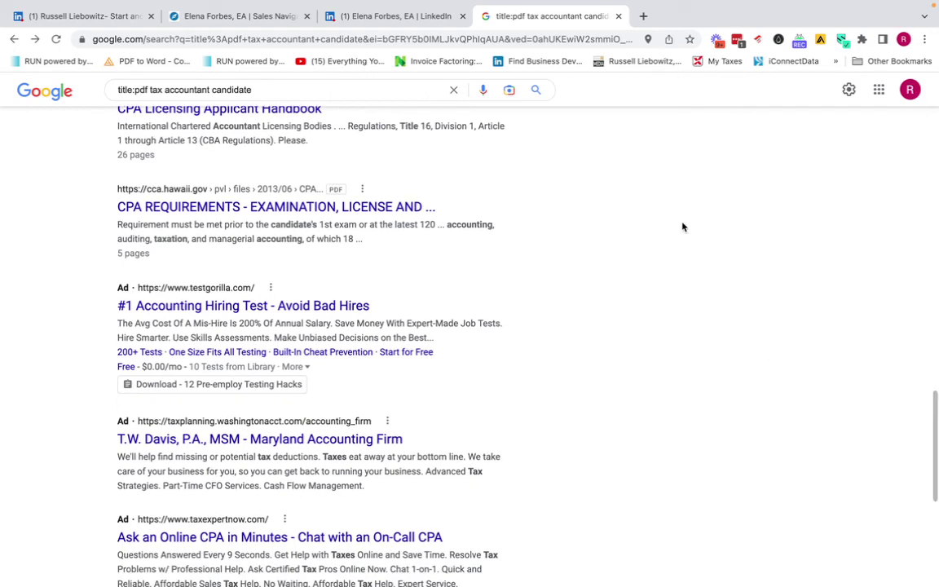
scroll(660, 191, up, 2)
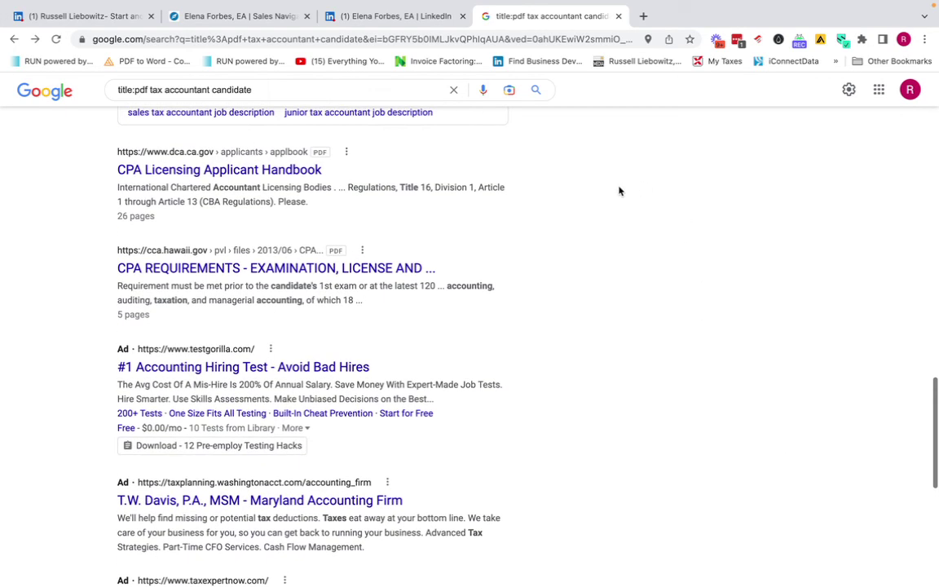